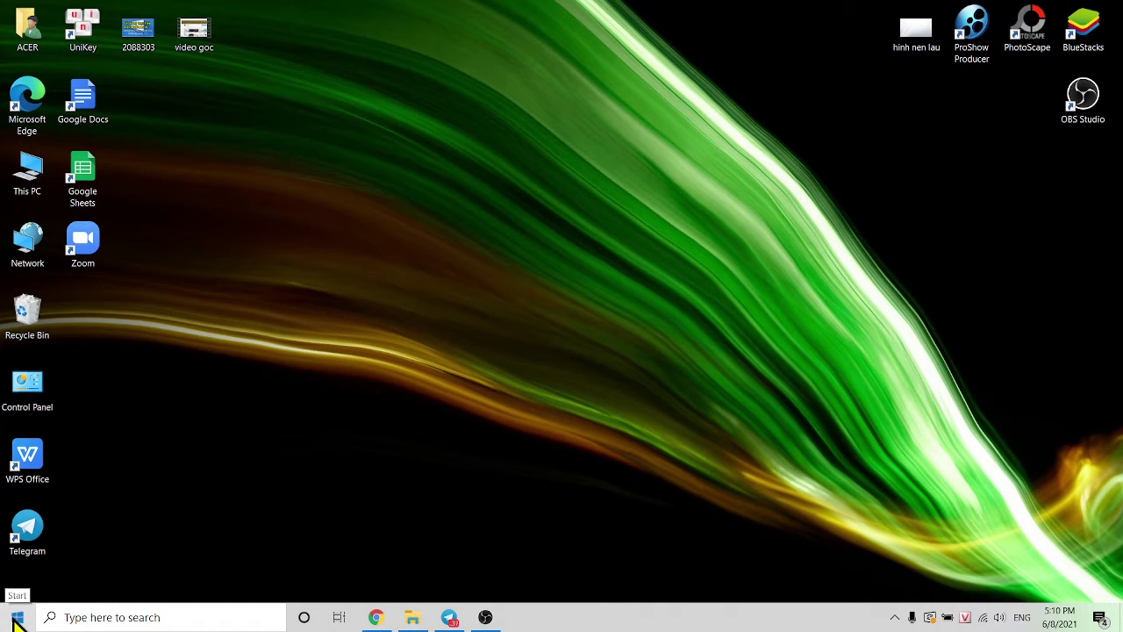
# Step: Open the Mouse page of the Devices category in Windows Settings
pyautogui.click(16, 621)
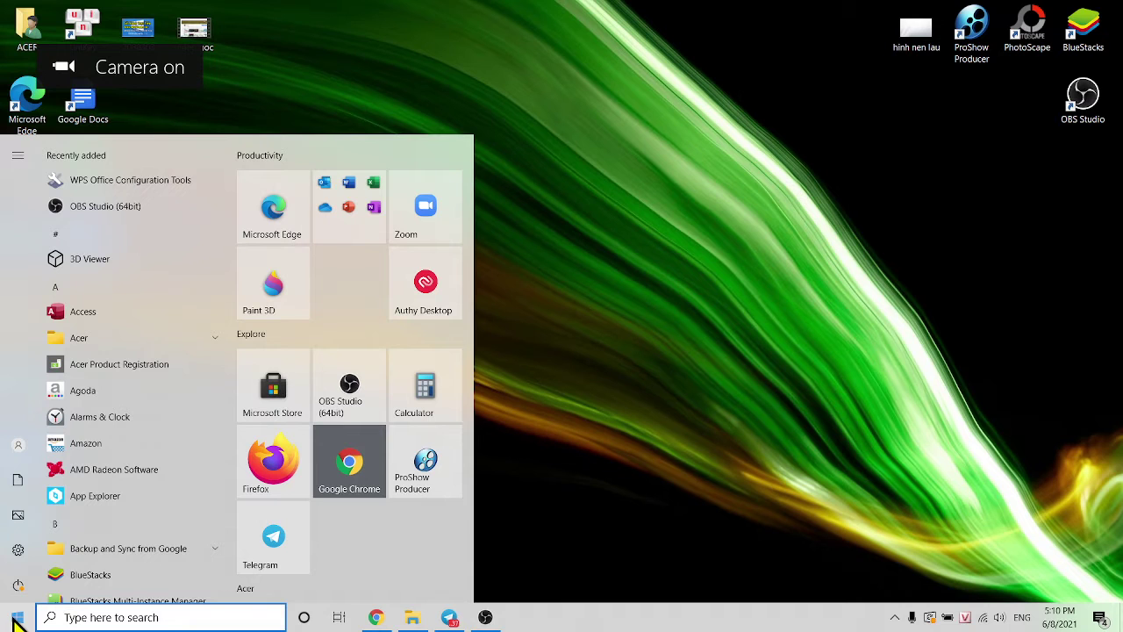
pyautogui.moveTo(16, 551)
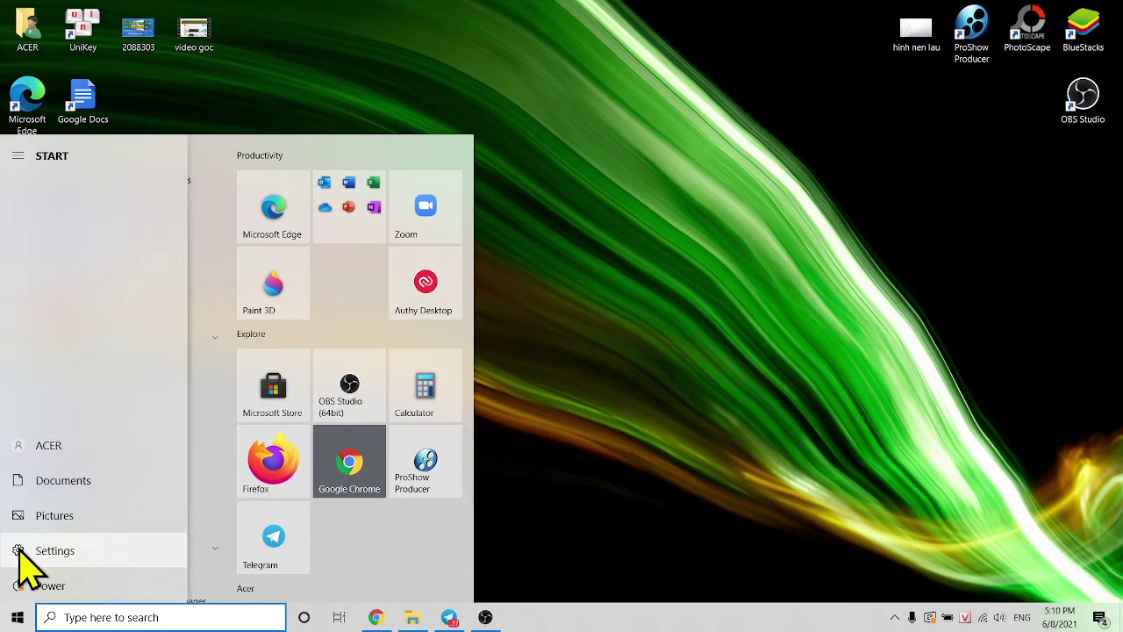
pyautogui.click(18, 552)
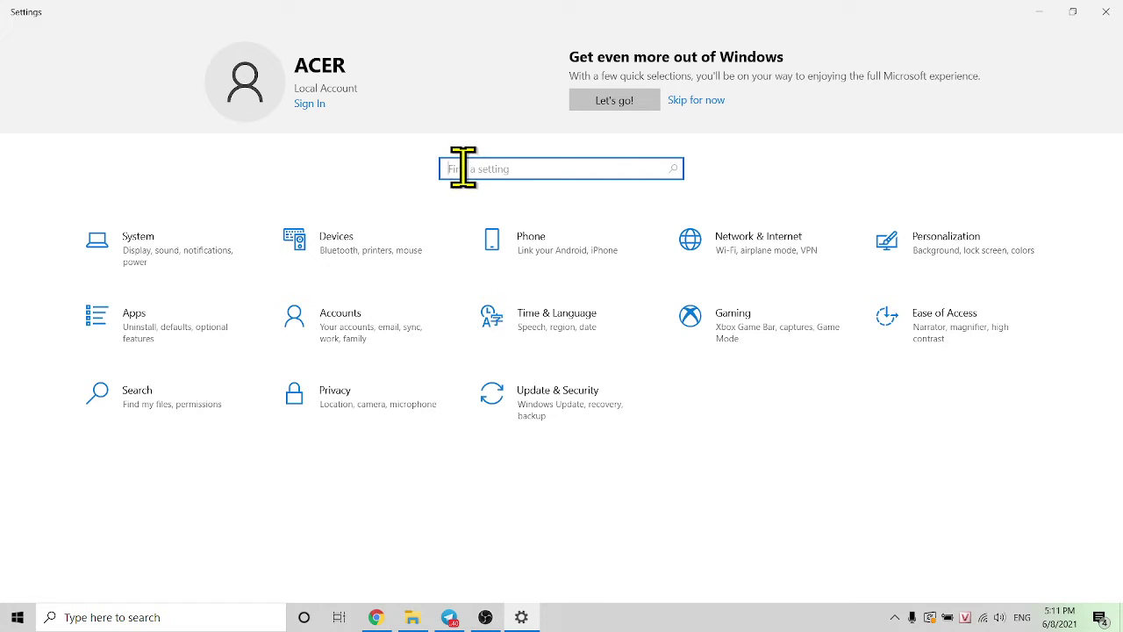
pyautogui.click(318, 247)
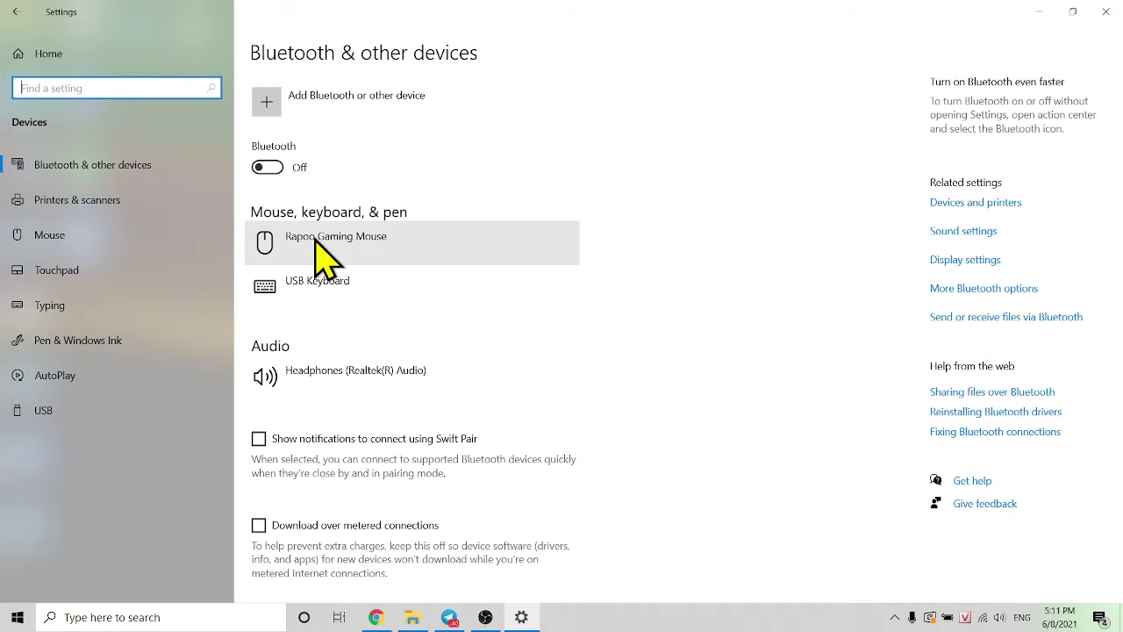
pyautogui.click(54, 233)
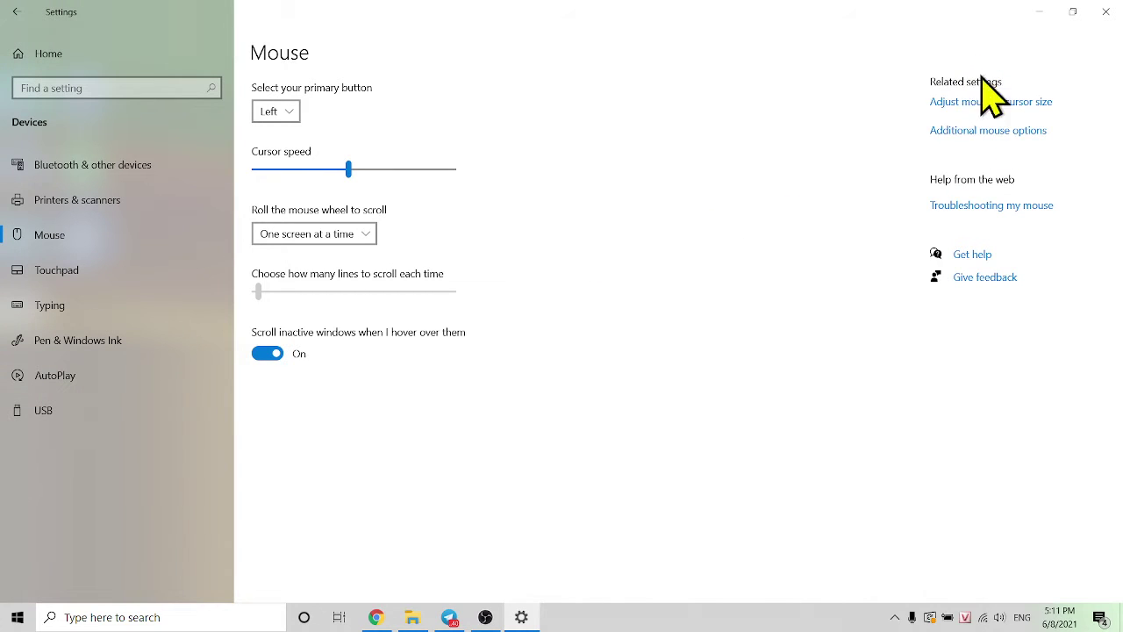
# Step: Open the additional mouse options and choose the Windows Black (extra large) pointer scheme
pyautogui.click(967, 130)
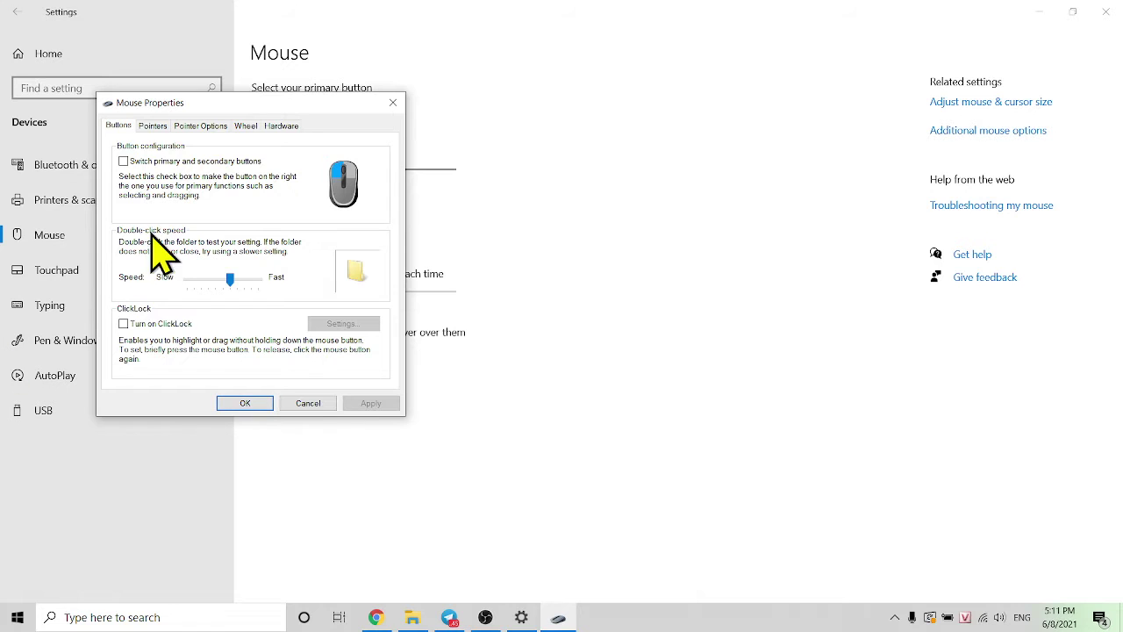
pyautogui.click(153, 127)
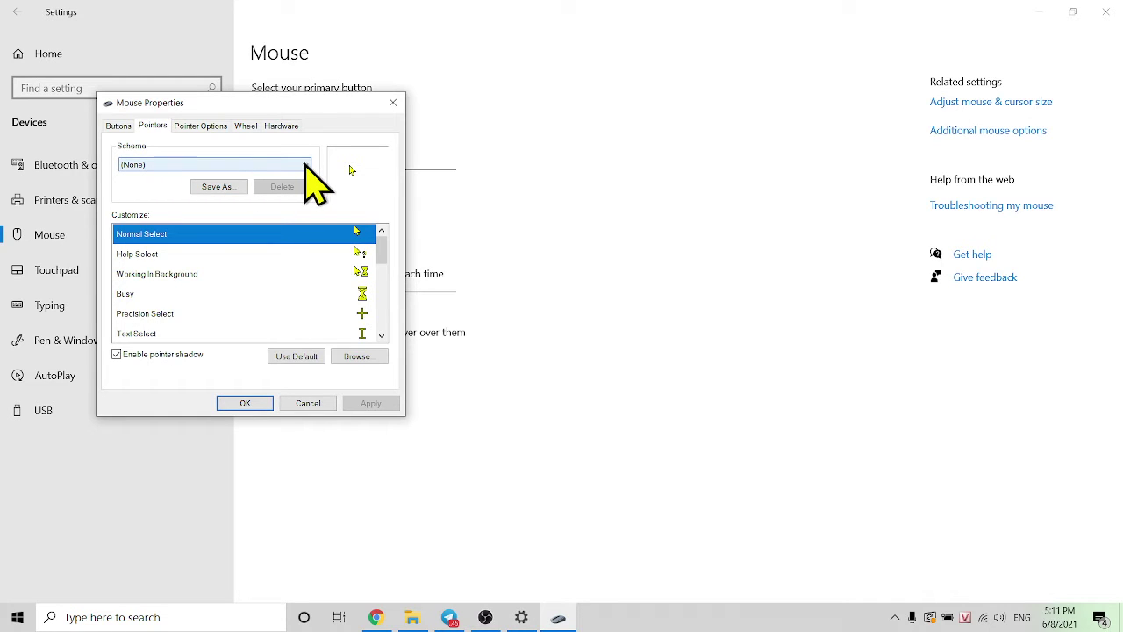
pyautogui.click(307, 167)
pyautogui.click(305, 165)
pyautogui.click(300, 165)
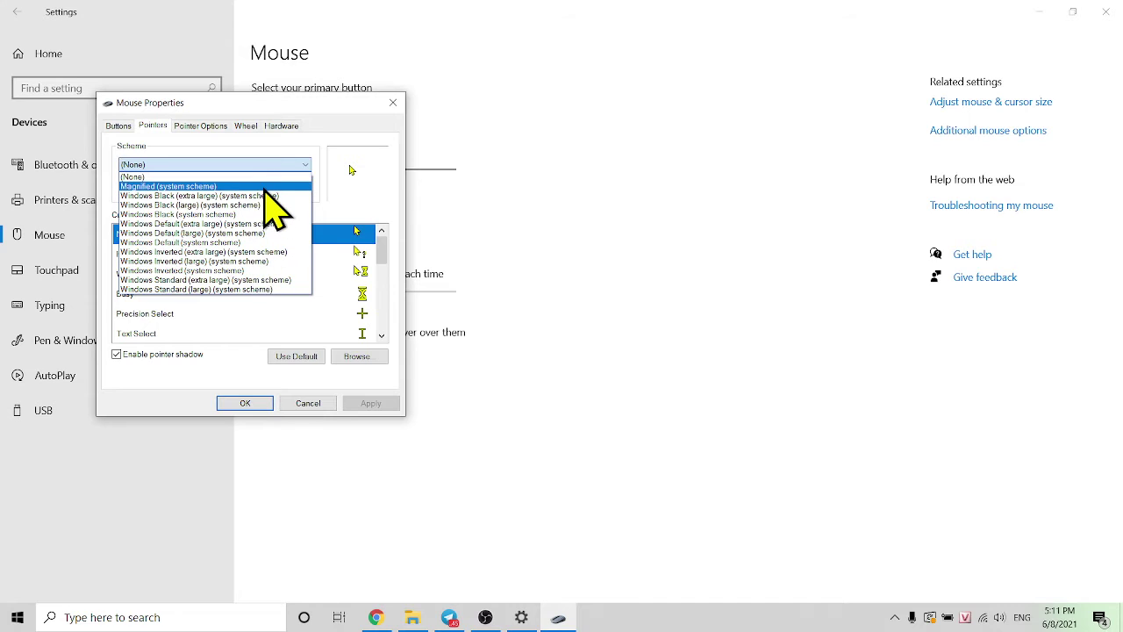
pyautogui.click(264, 196)
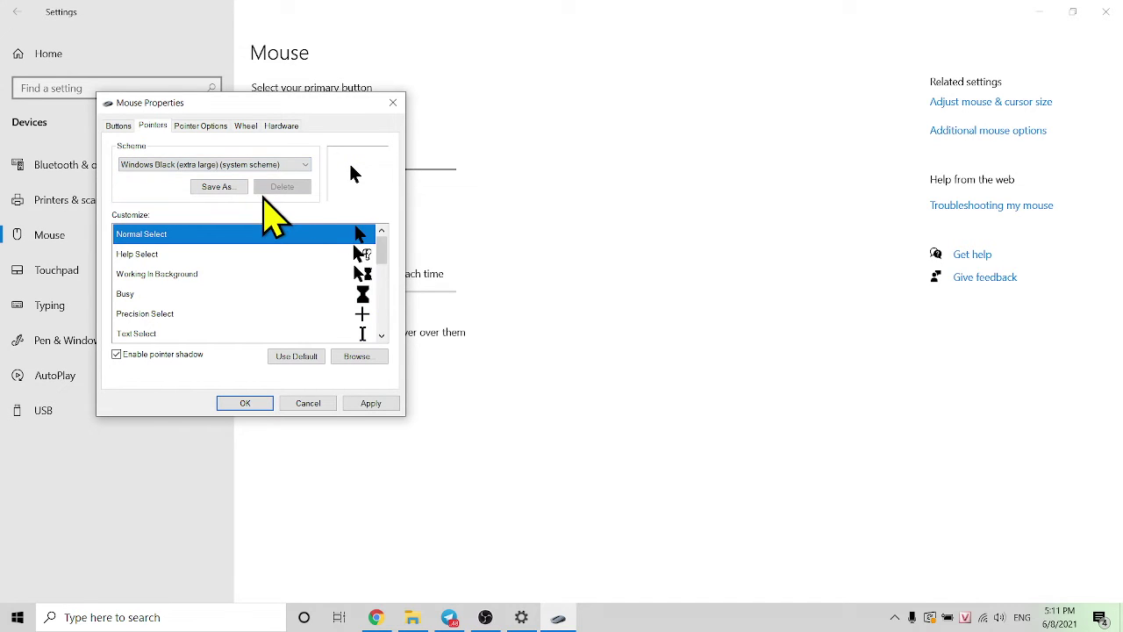
# Step: Preview the scheme's Normal Select, Help Select, Working In Background and Busy pointers
pyautogui.click(350, 254)
pyautogui.click(355, 273)
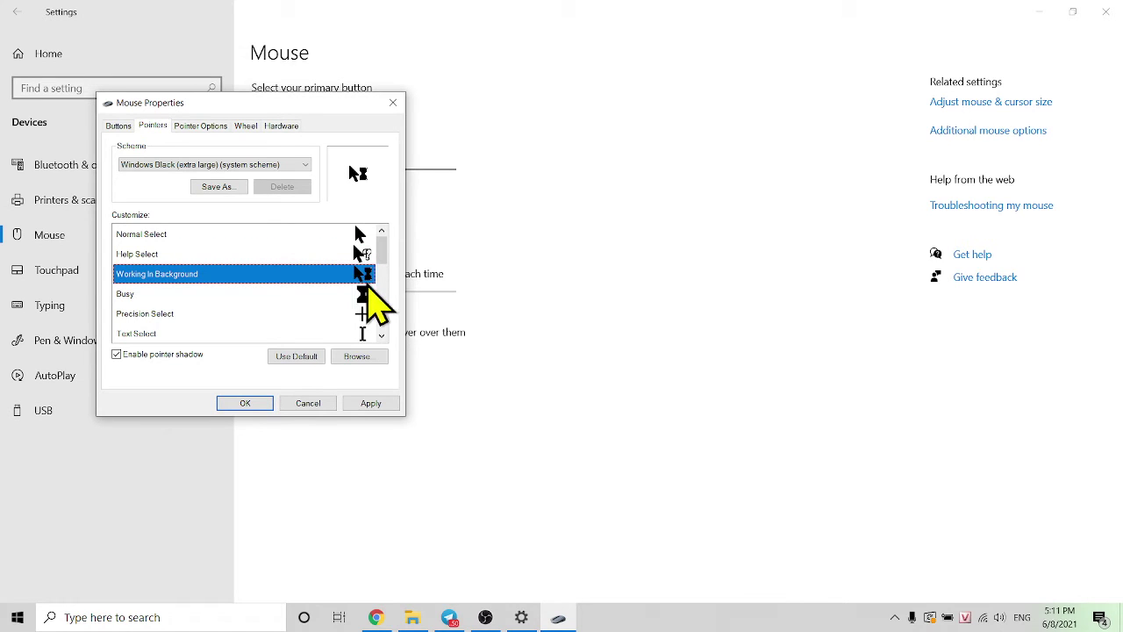
pyautogui.click(365, 293)
pyautogui.click(360, 254)
pyautogui.click(351, 235)
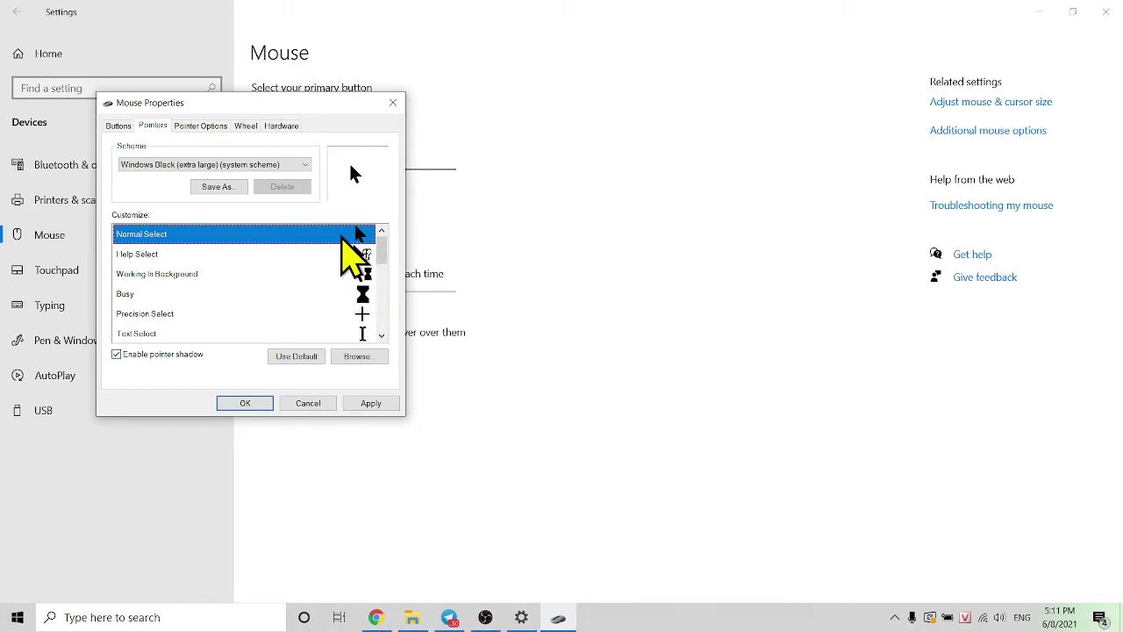
pyautogui.click(331, 255)
pyautogui.click(323, 274)
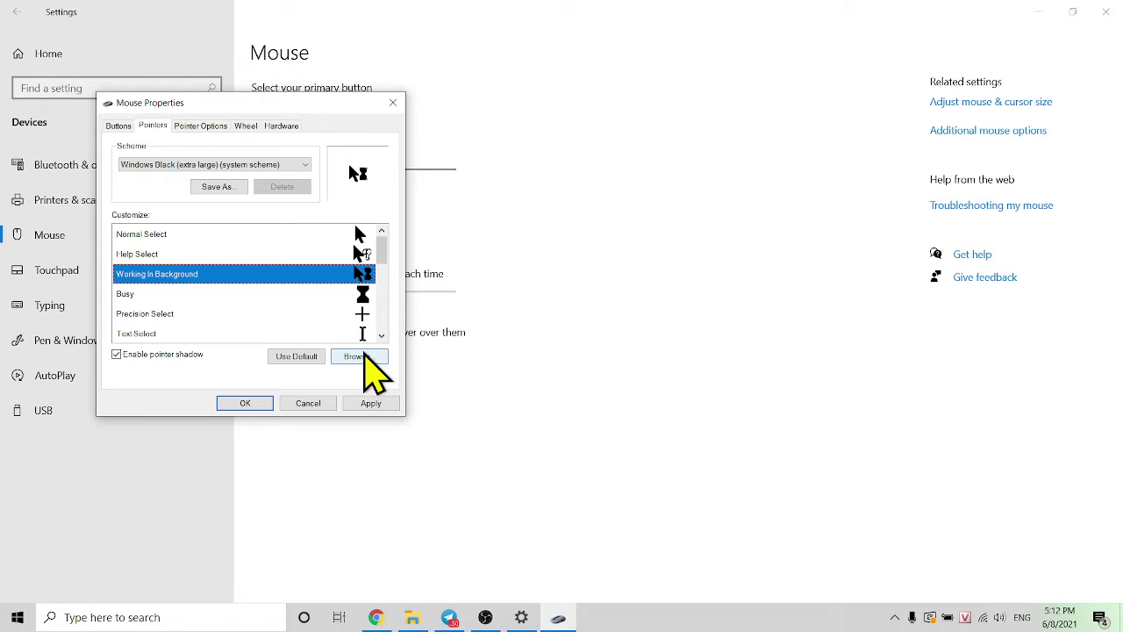
# Step: Look through the Cursors folder for an alternative Working In Background pointer, and close it without choosing a file
pyautogui.click(364, 355)
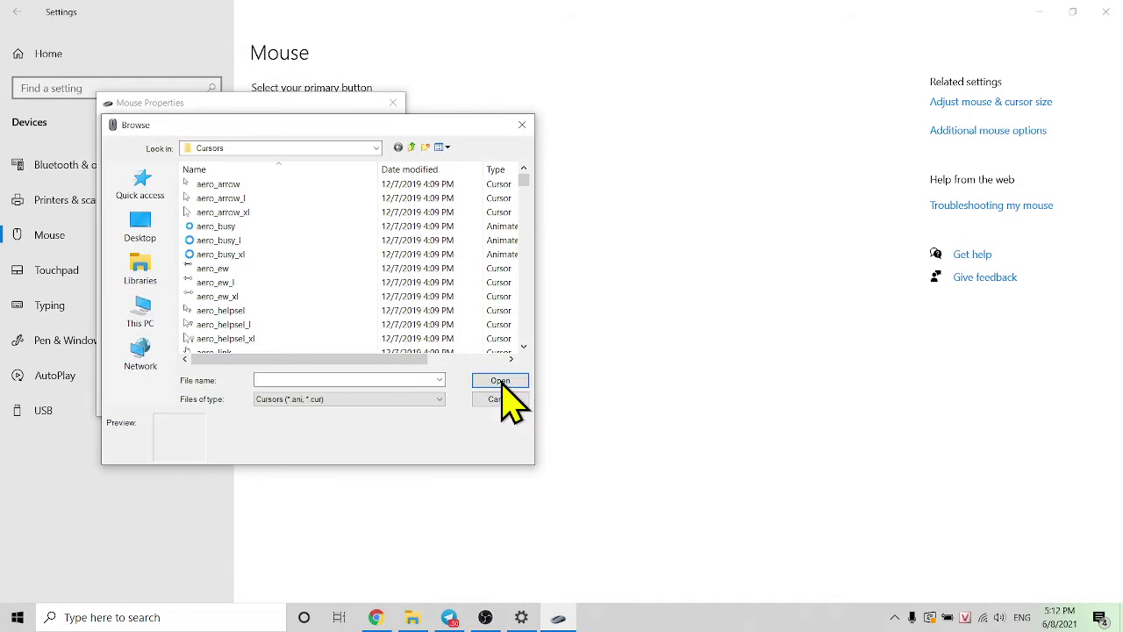
pyautogui.scroll(6, 320, 262)
pyautogui.scroll(-20, 320, 262)
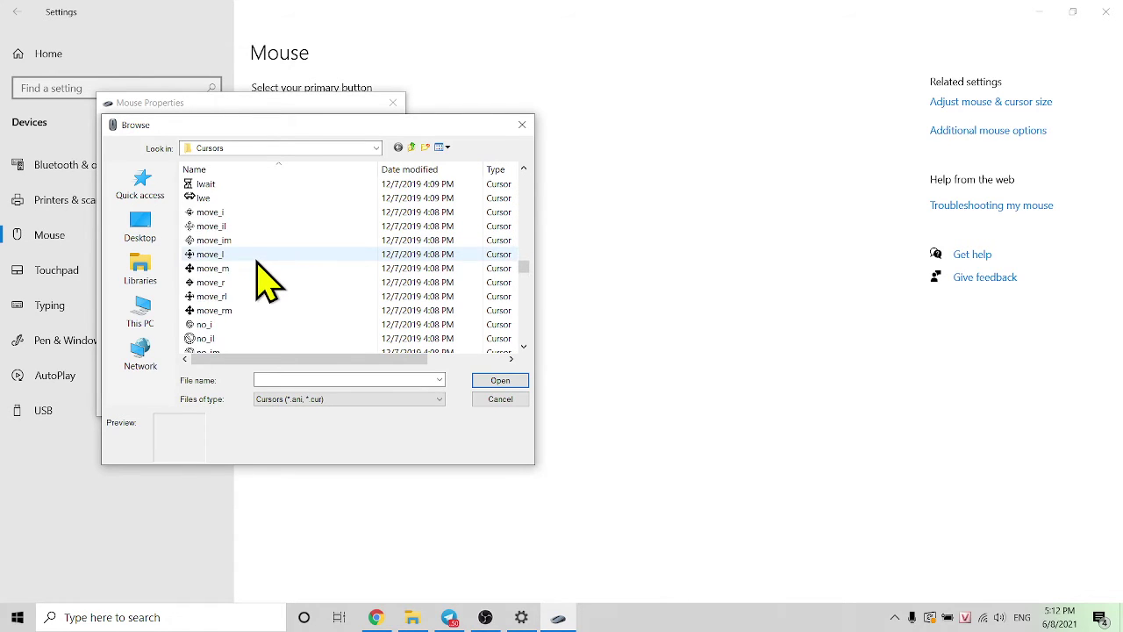
pyautogui.scroll(20, 263, 277)
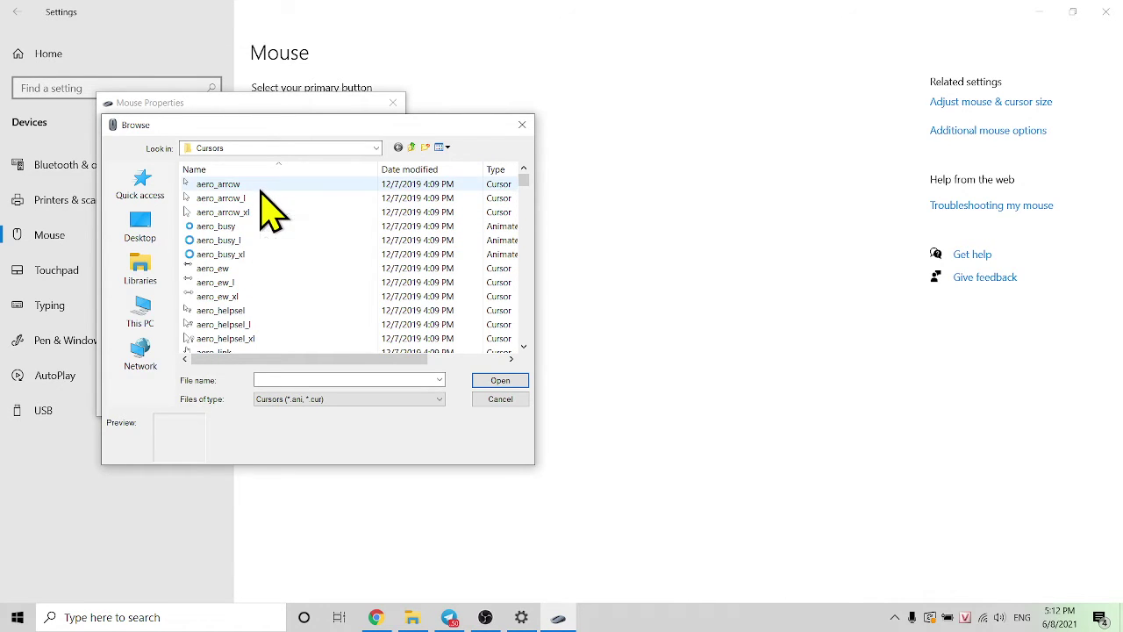
pyautogui.scroll(-15, 272, 215)
pyautogui.click(500, 399)
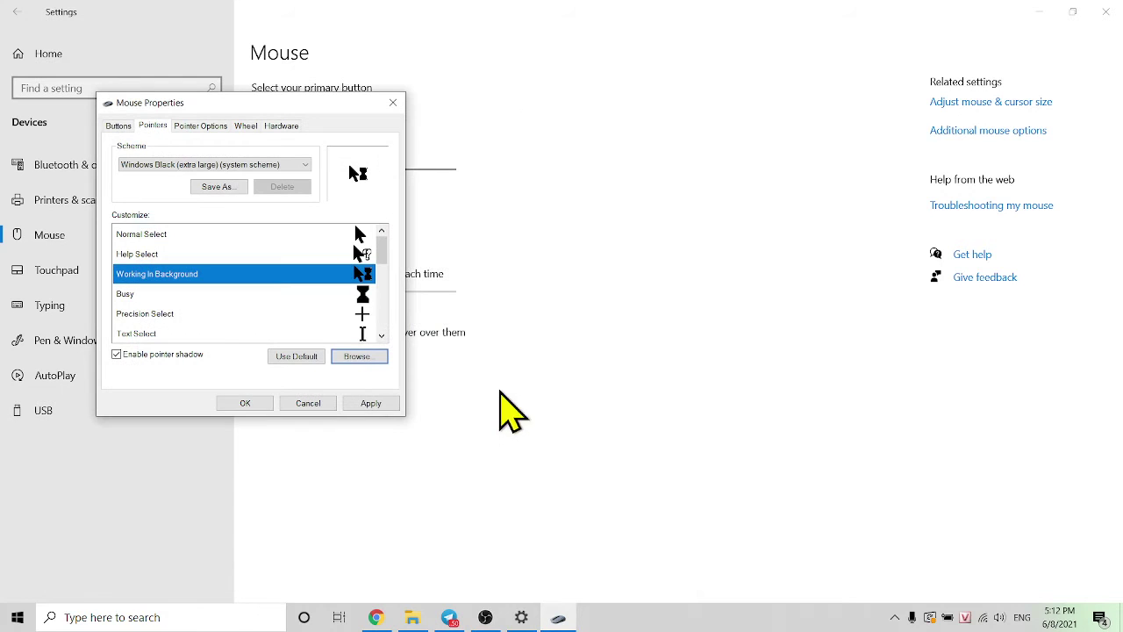
# Step: Try the Windows Default (large) scheme, preview its first three pointers, and cancel the mouse properties without applying
pyautogui.click(223, 165)
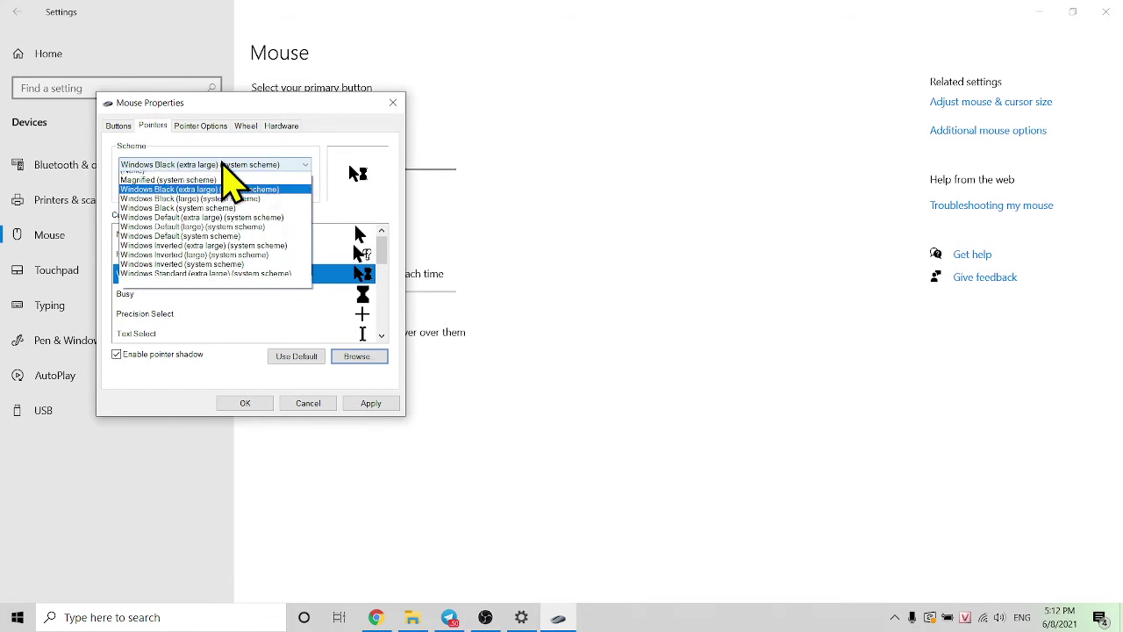
pyautogui.click(248, 235)
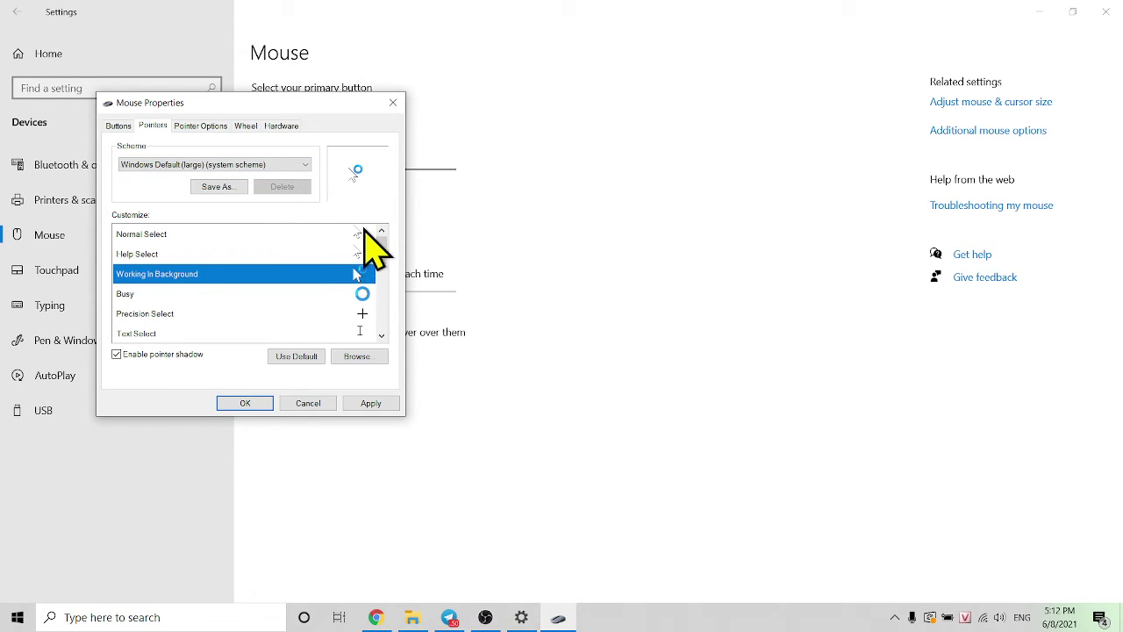
pyautogui.click(358, 233)
pyautogui.click(353, 253)
pyautogui.click(359, 274)
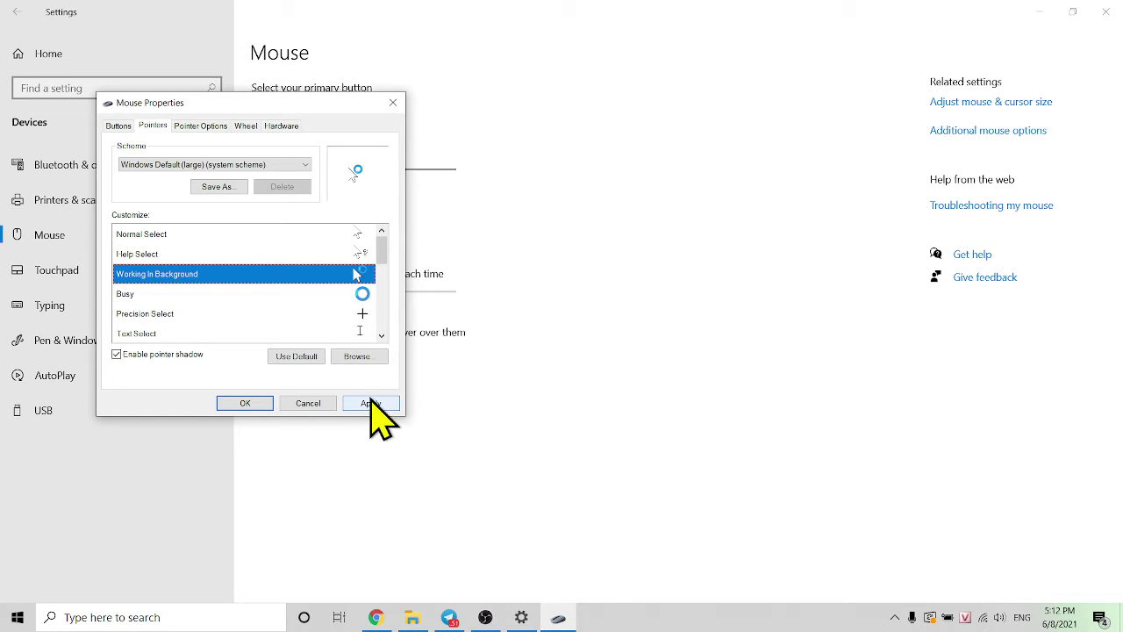
pyautogui.click(307, 404)
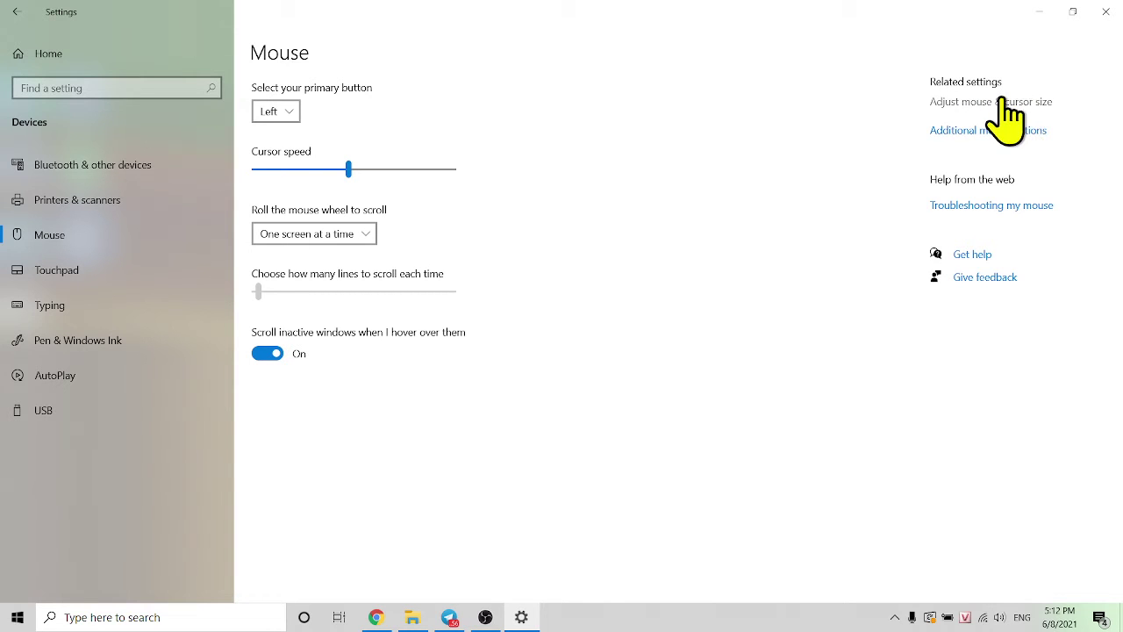
# Step: In the mouse and cursor size settings, try the largest and smallest pointer sizes, and set the size to 6
pyautogui.click(1002, 100)
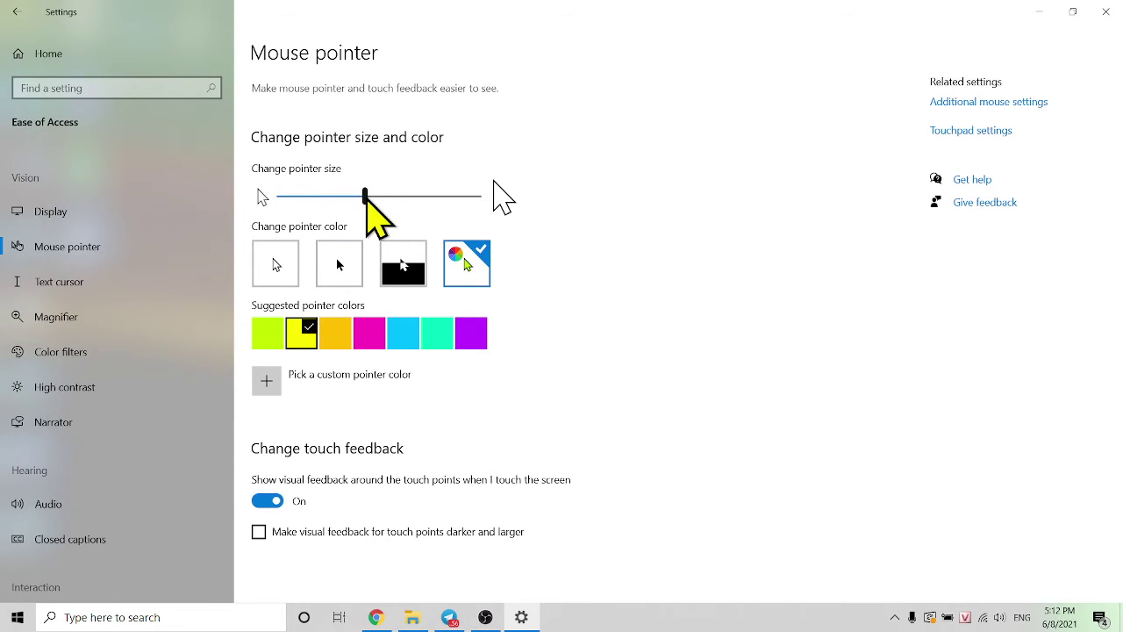
pyautogui.moveTo(362, 193); pyautogui.dragTo(422, 196)
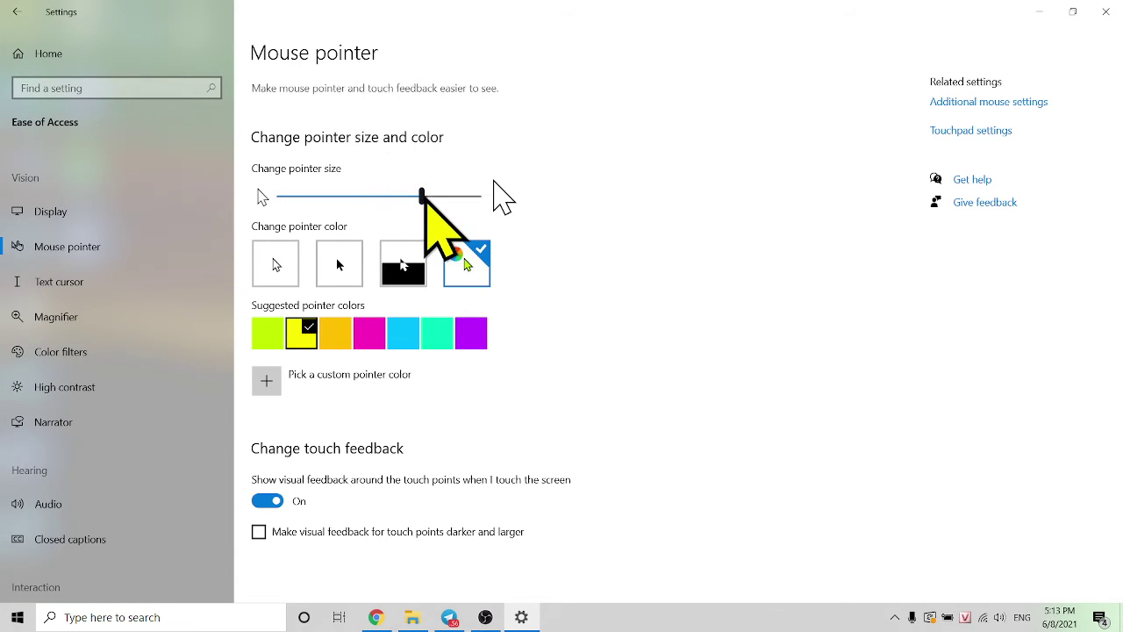
pyautogui.moveTo(422, 195); pyautogui.dragTo(491, 196)
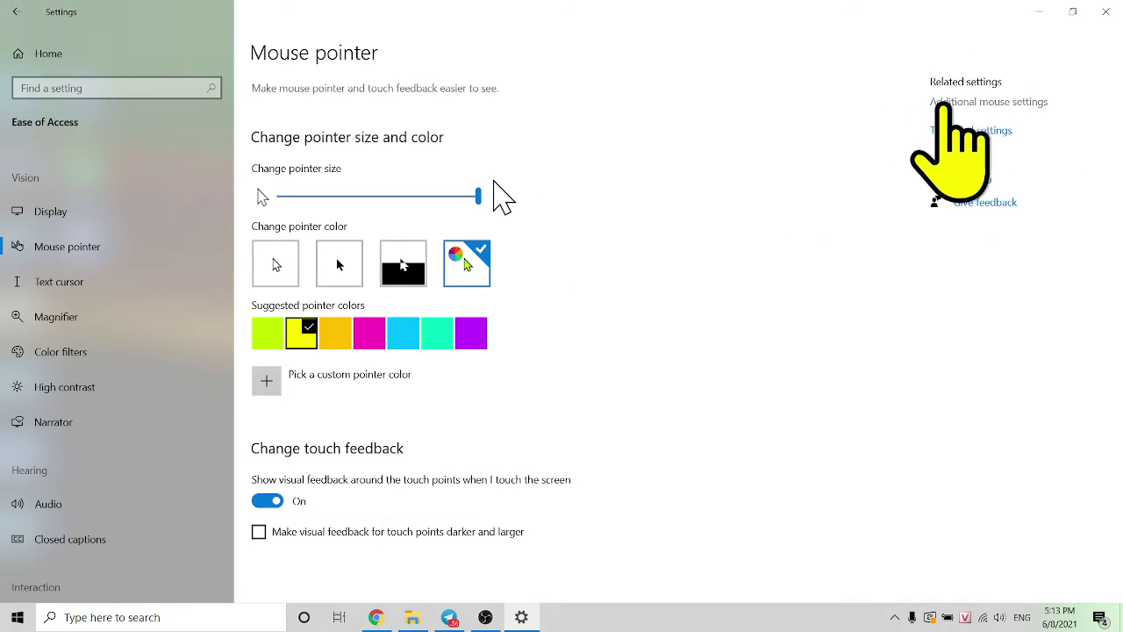
pyautogui.moveTo(478, 195); pyautogui.dragTo(351, 195)
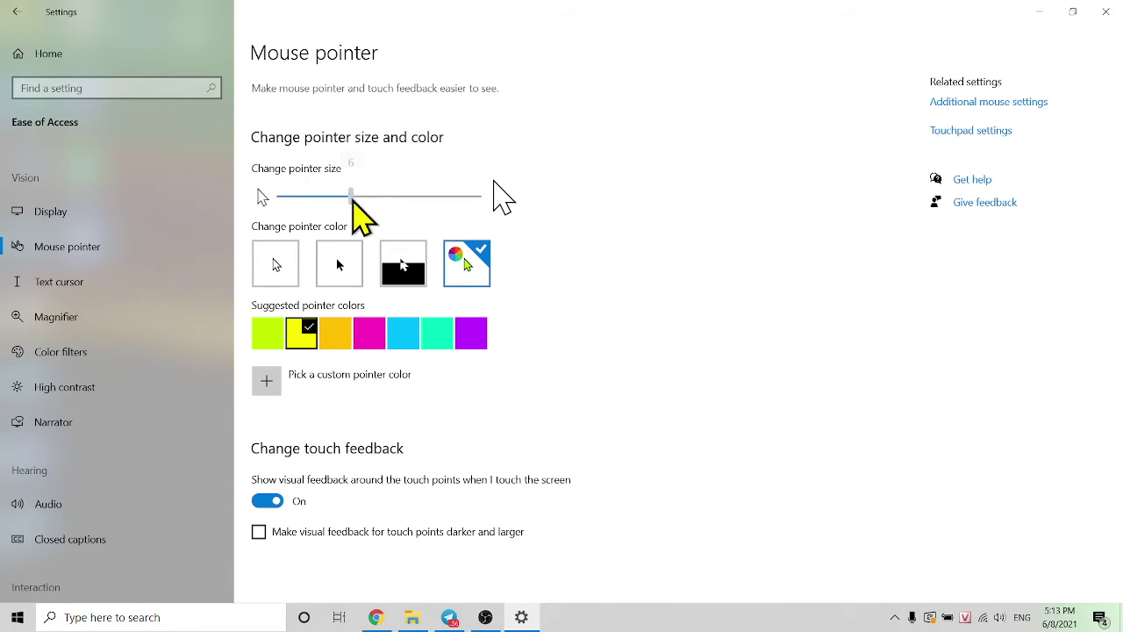
pyautogui.moveTo(352, 195); pyautogui.dragTo(279, 195)
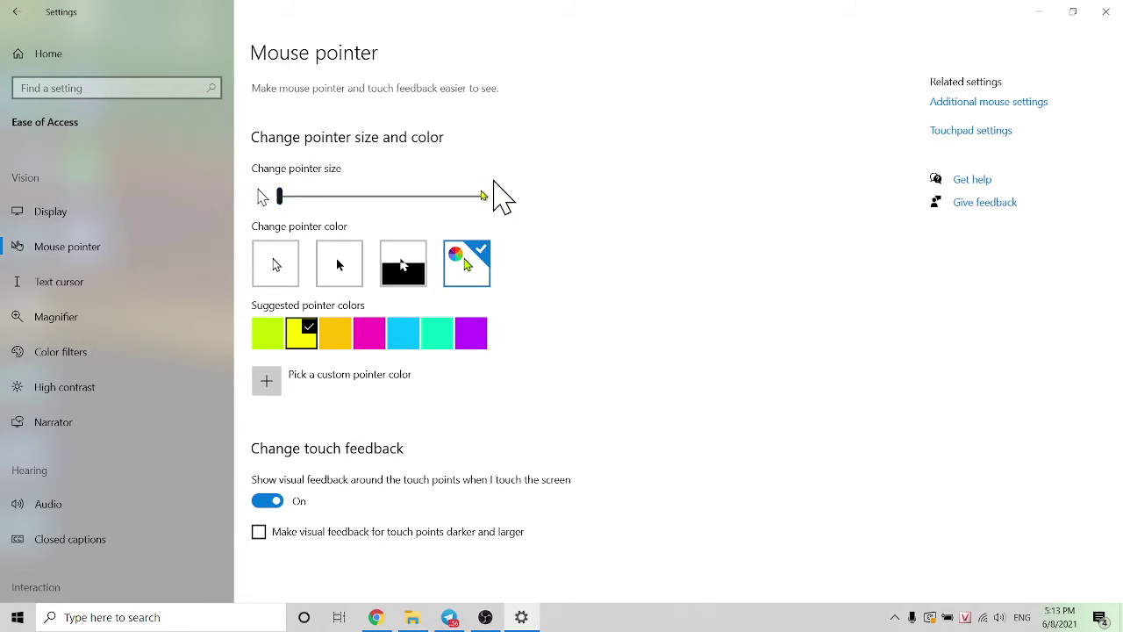
pyautogui.moveTo(280, 200); pyautogui.dragTo(351, 194)
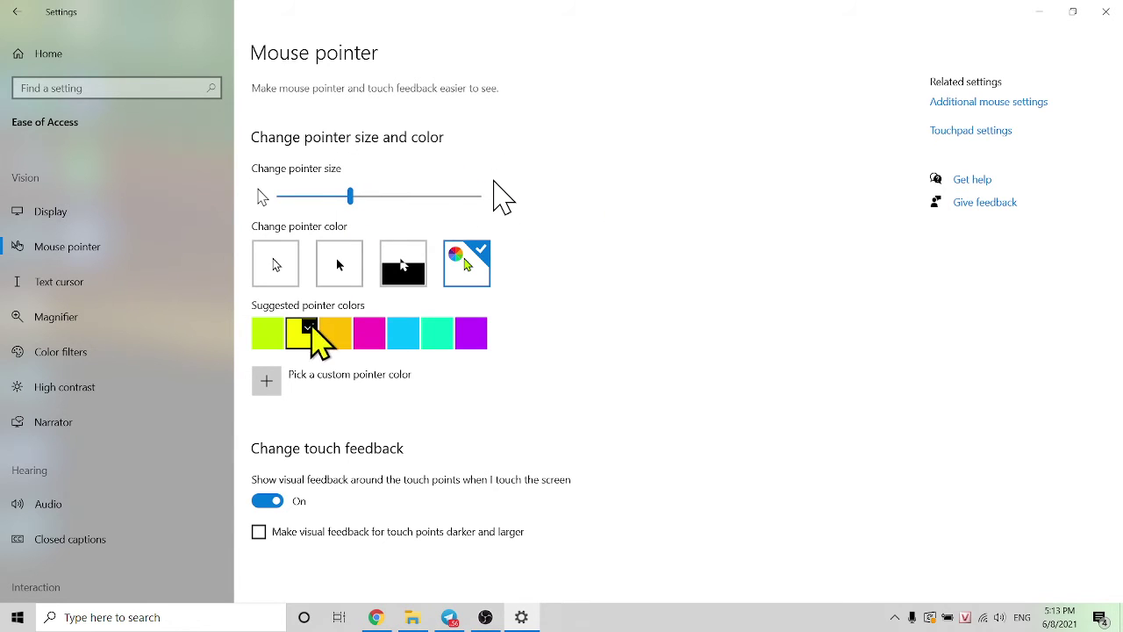
# Step: Try the white, black and inverted pointer colors
pyautogui.click(281, 261)
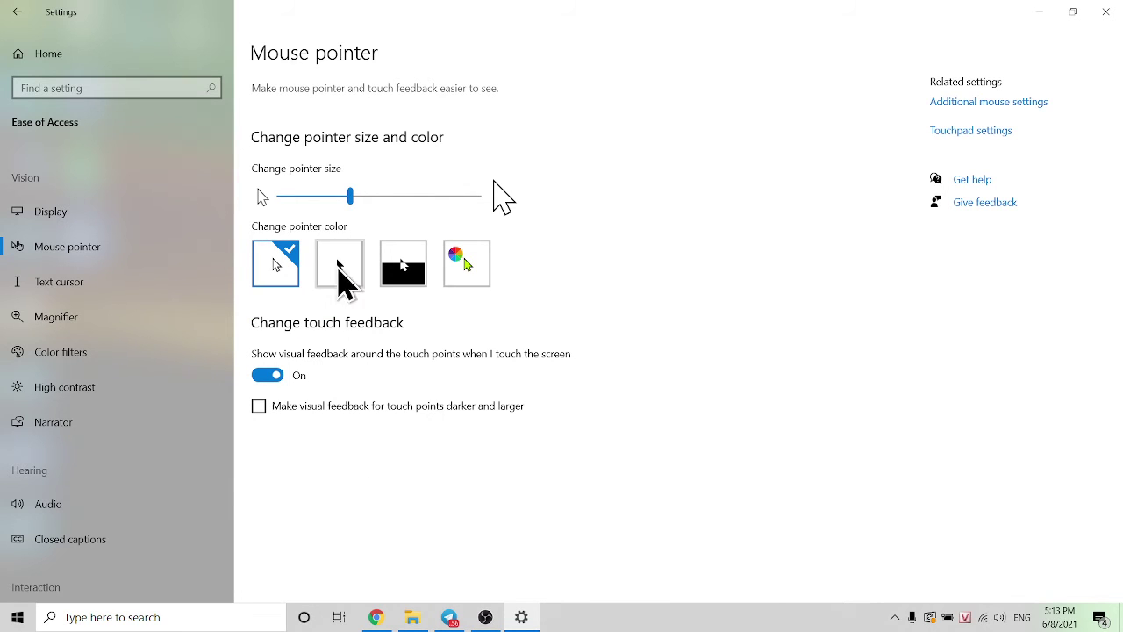
pyautogui.click(338, 268)
pyautogui.click(400, 263)
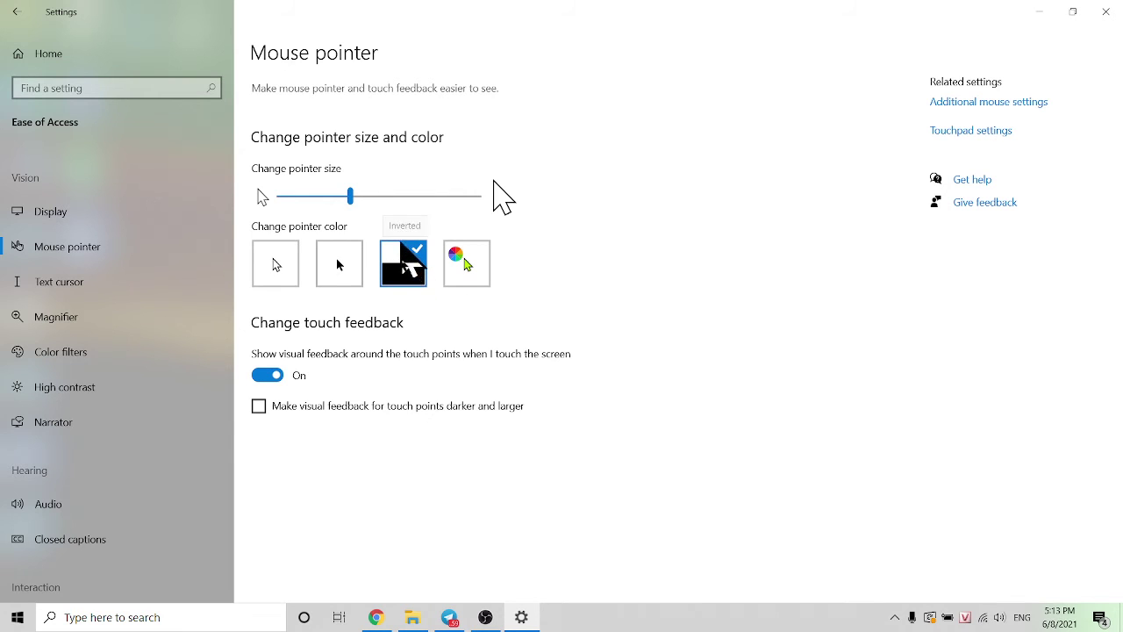
pyautogui.click(344, 270)
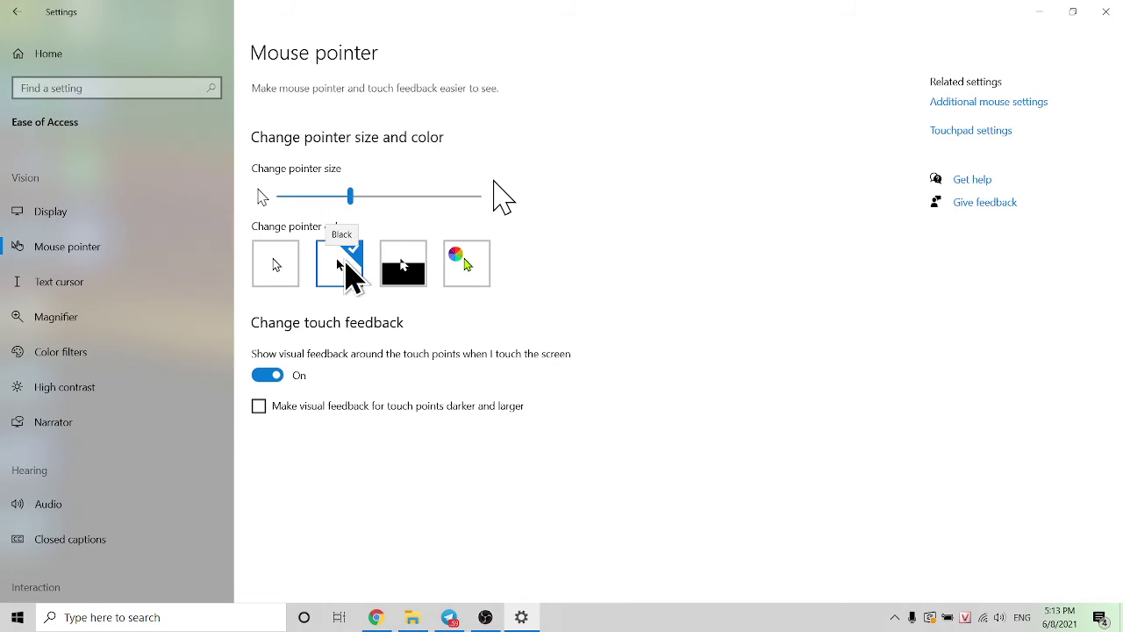
pyautogui.click(277, 268)
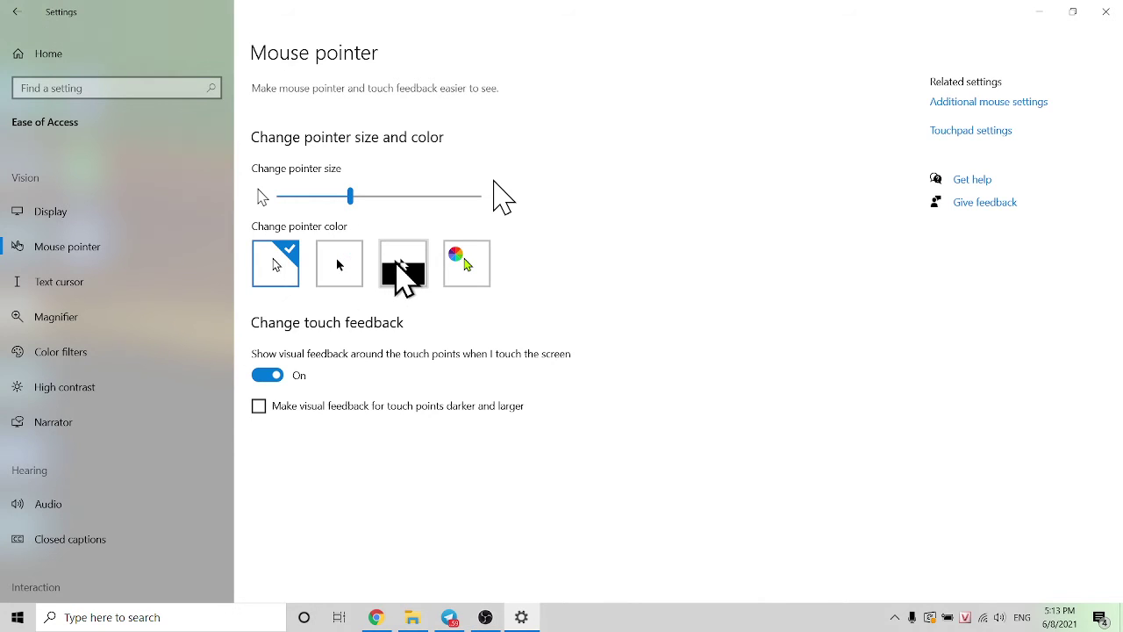
pyautogui.click(399, 262)
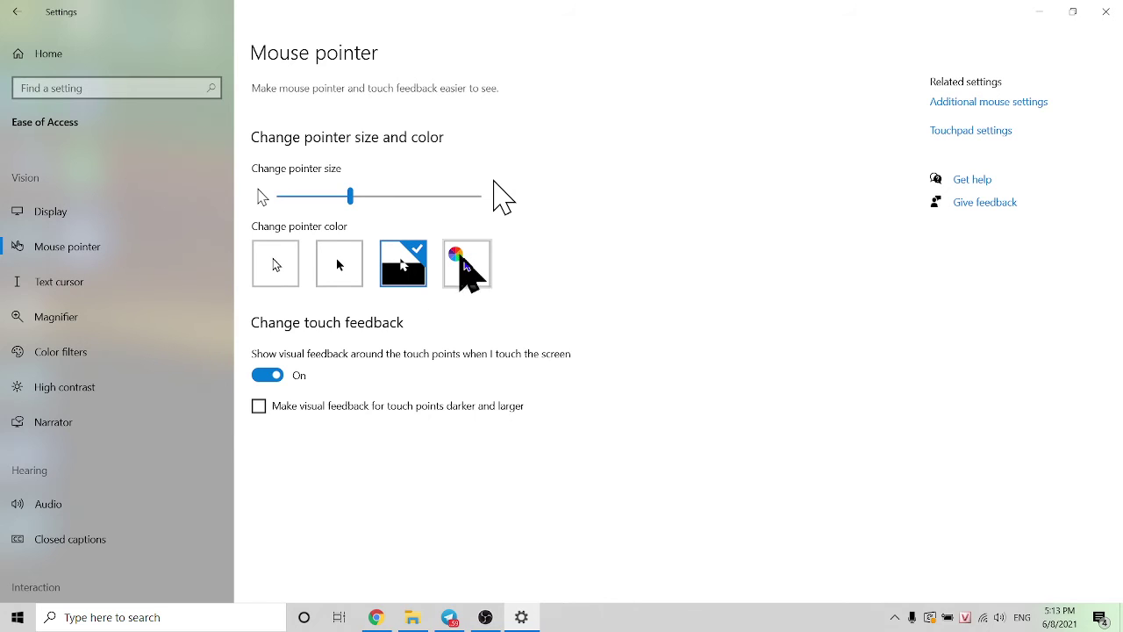
# Step: Switch to a custom pointer color, try the lime, orange and purple suggestions, and set it to yellow
pyautogui.click(459, 257)
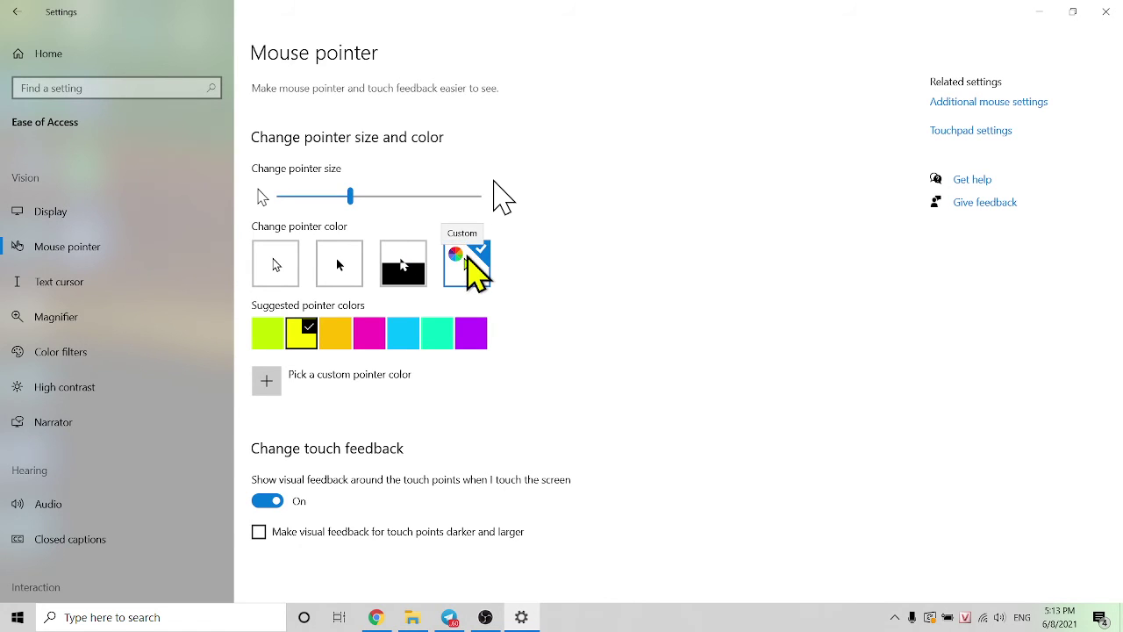
pyautogui.click(263, 327)
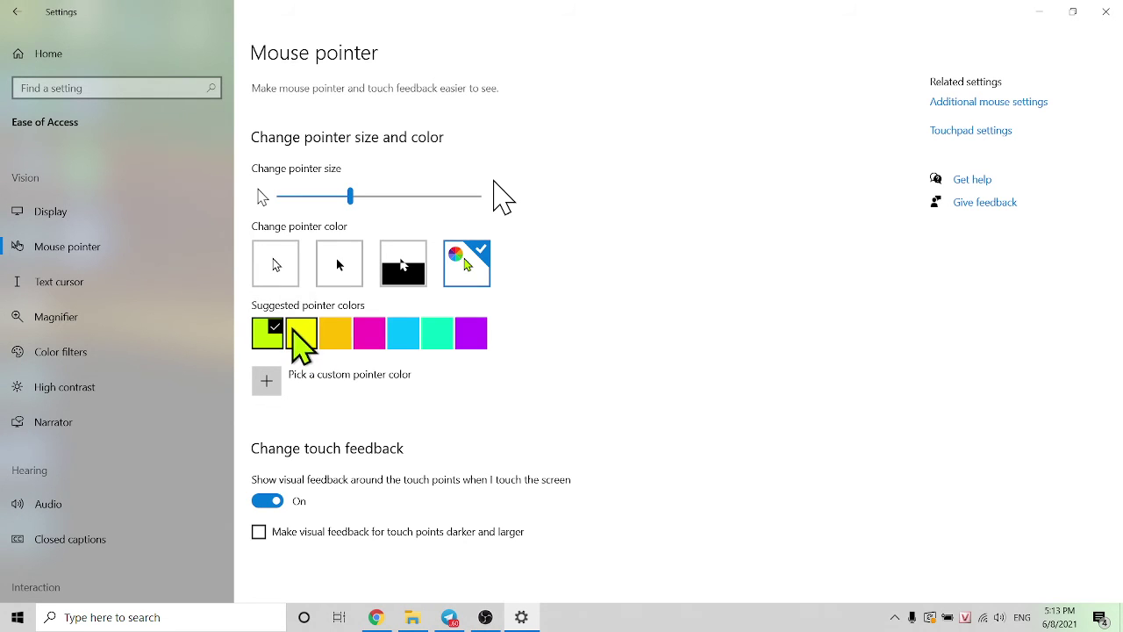
pyautogui.click(297, 332)
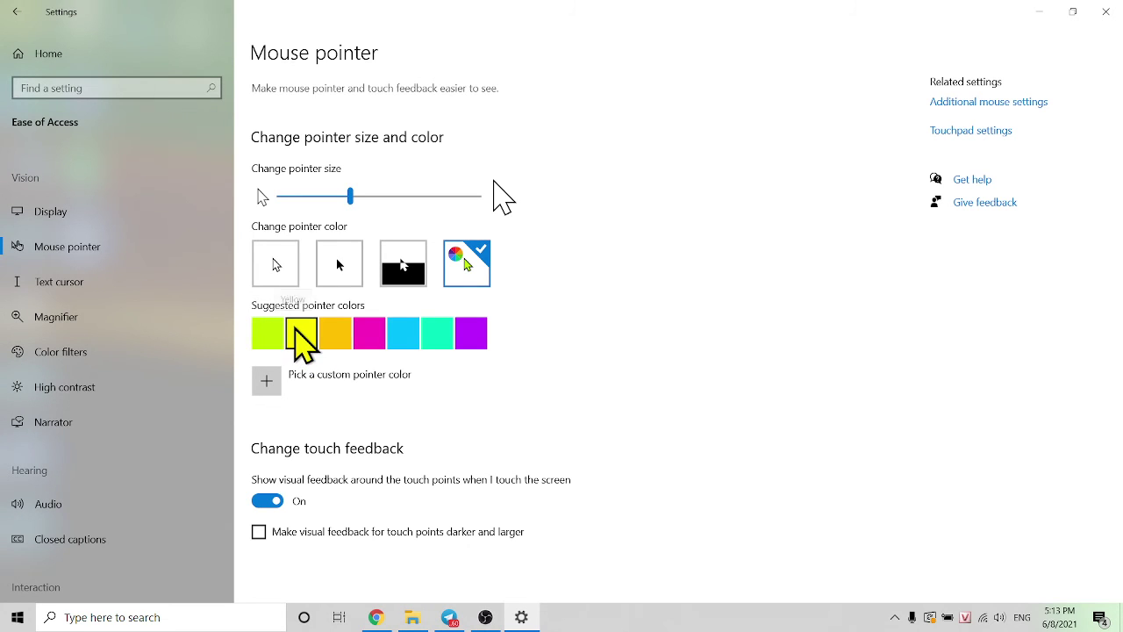
pyautogui.click(343, 336)
pyautogui.click(469, 334)
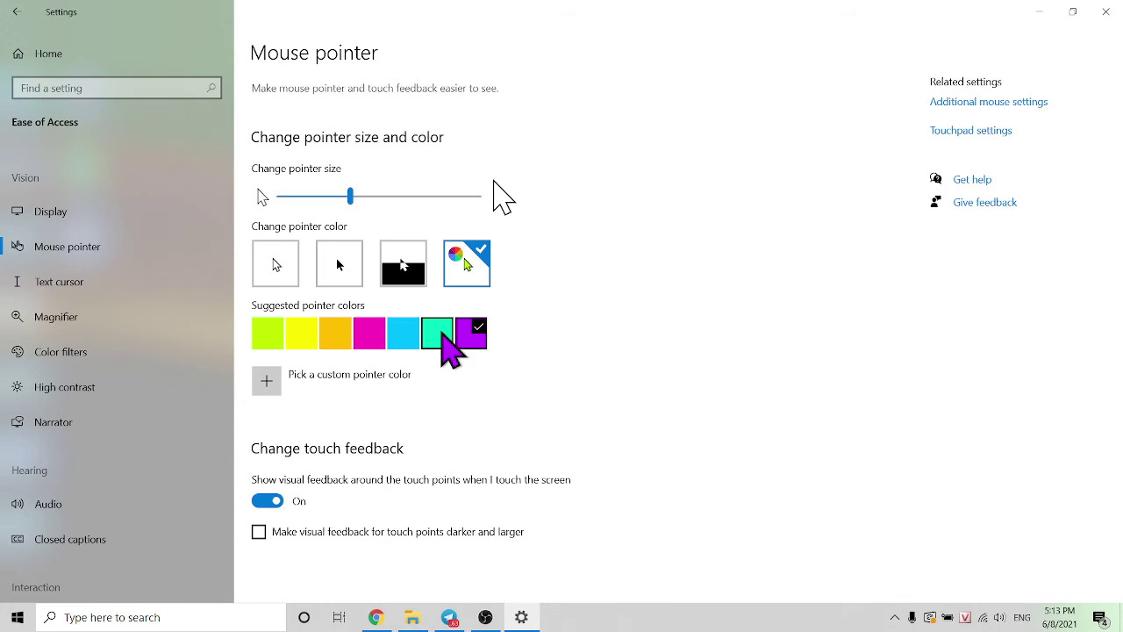
pyautogui.click(311, 336)
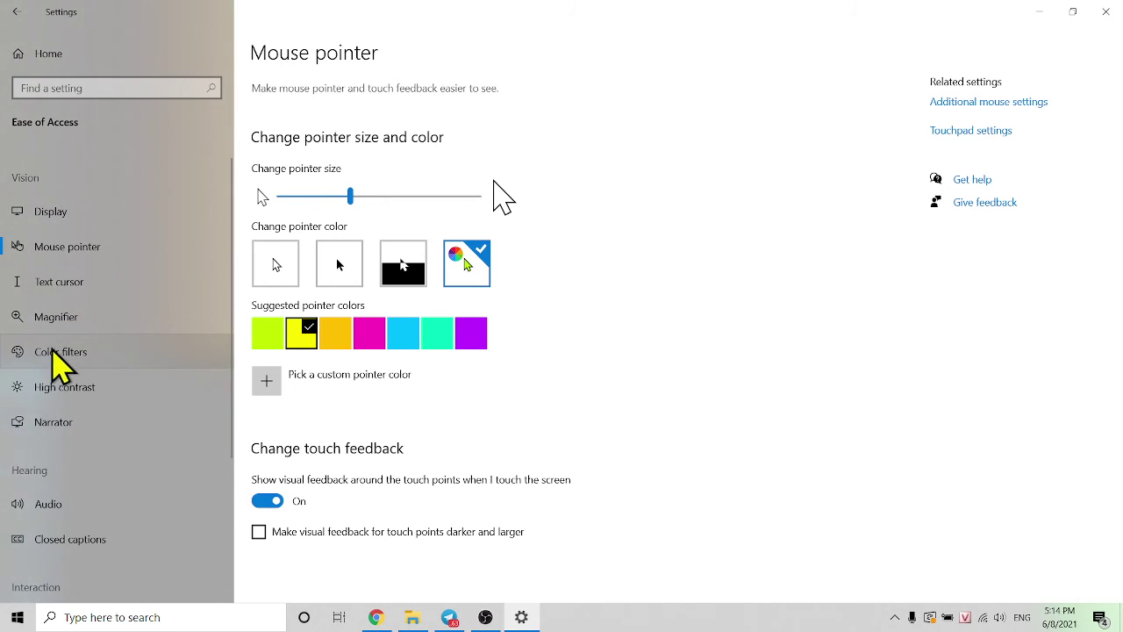
# Step: Return to the Mouse page of the device settings and reopen the mouse and cursor size settings
pyautogui.click(23, 17)
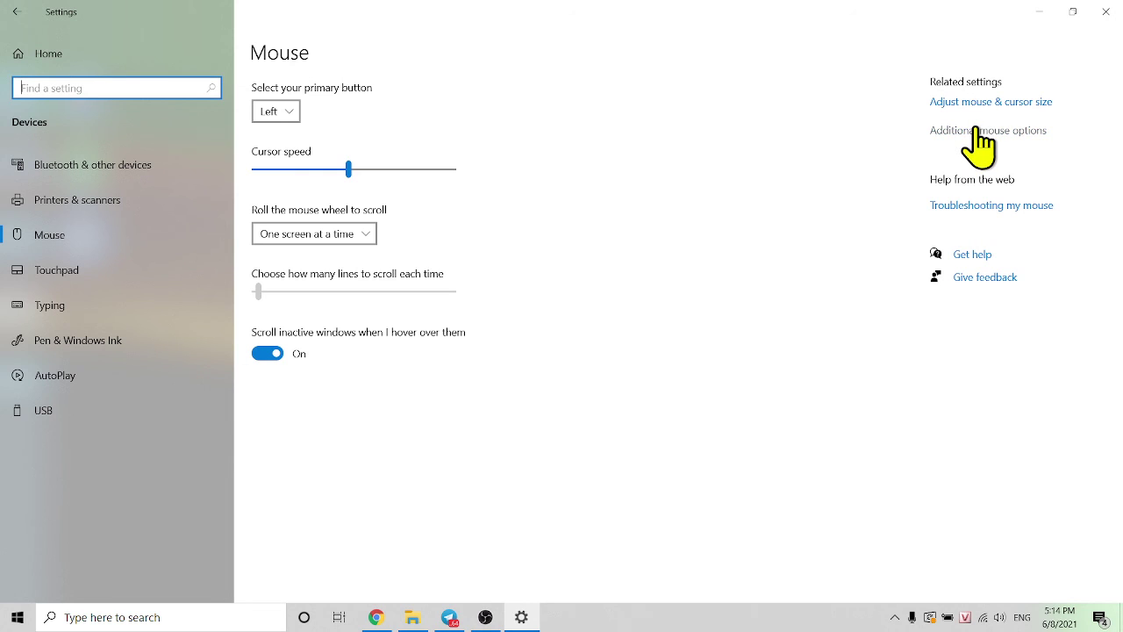
pyautogui.click(1046, 131)
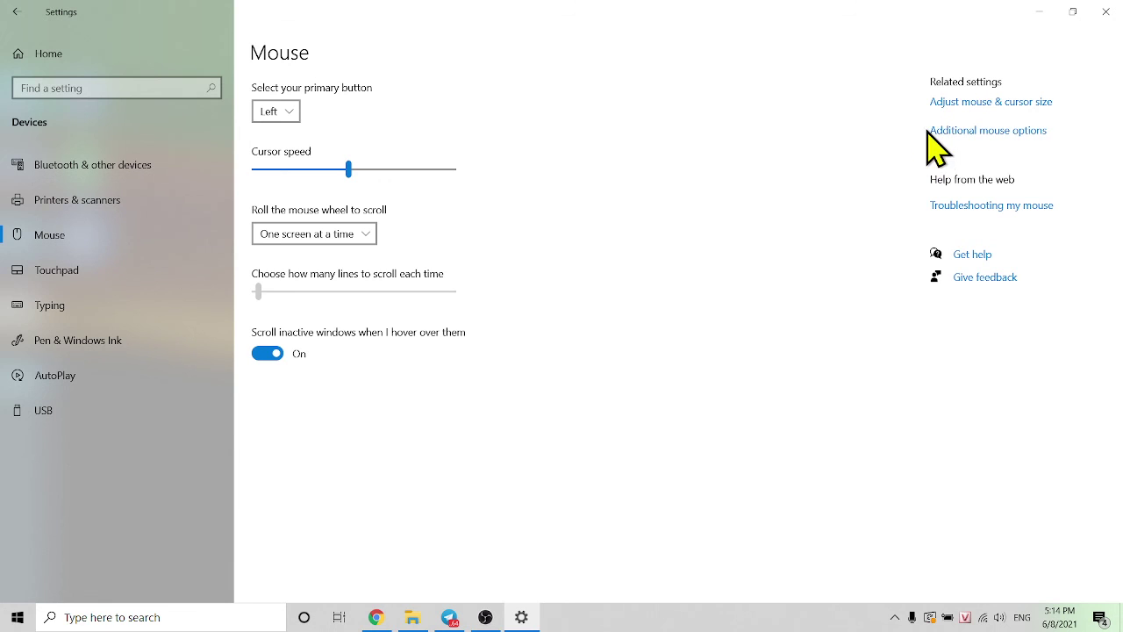
pyautogui.click(998, 102)
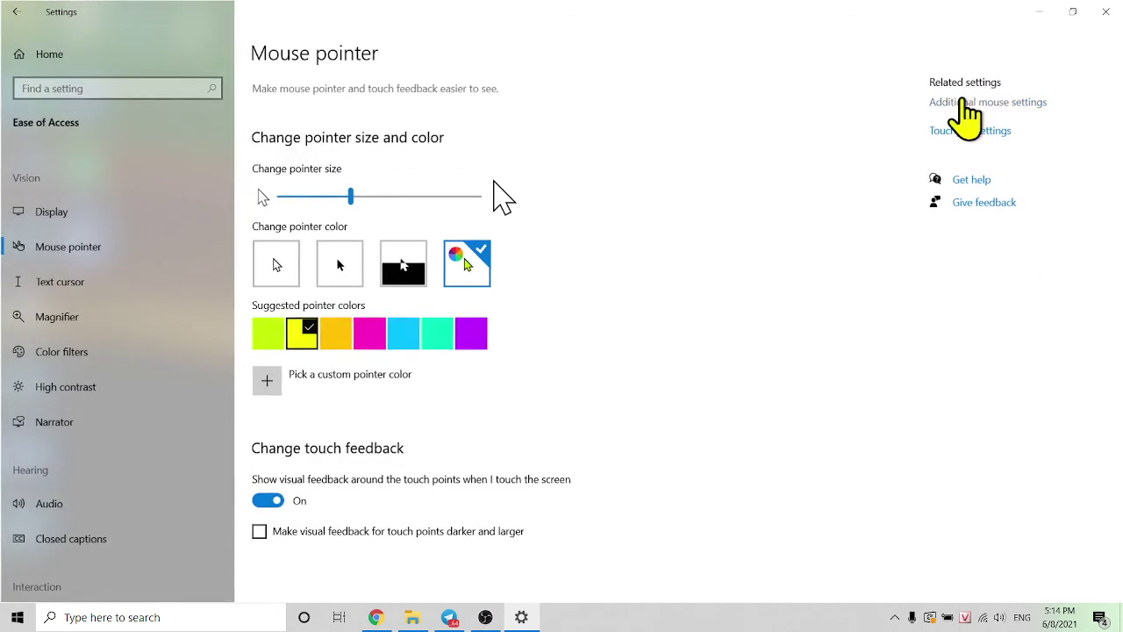